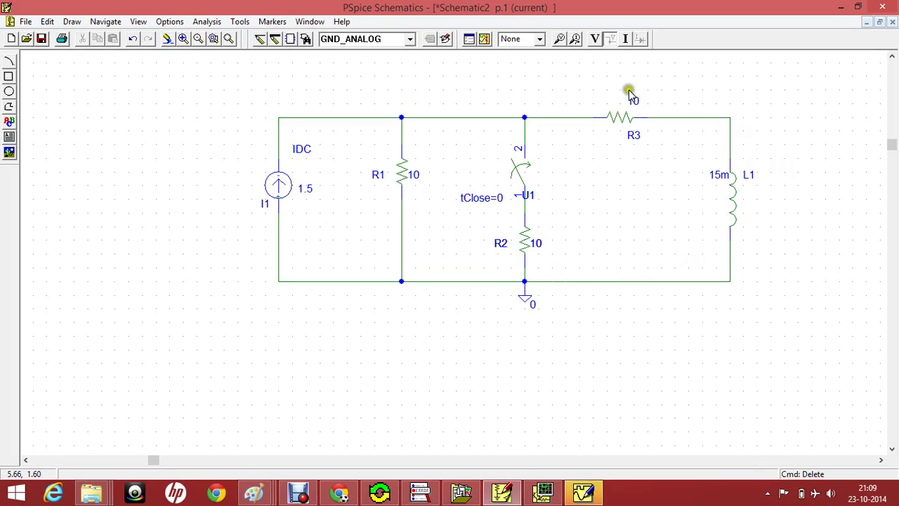
- Put a Mark Current into Pin marker on inductor L1's top pin
{"action": "left_click", "coordinate": [574, 40]}
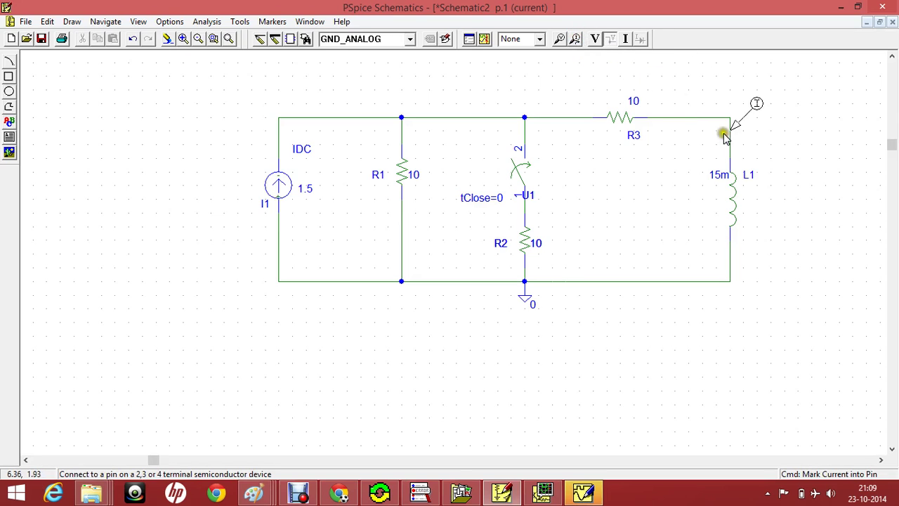
{"action": "left_click", "coordinate": [733, 156]}
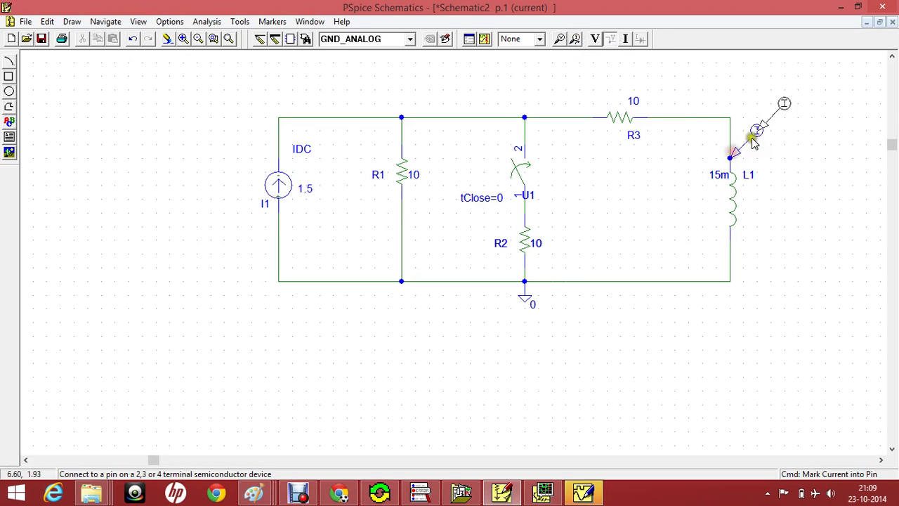
{"action": "right_click", "coordinate": [792, 115]}
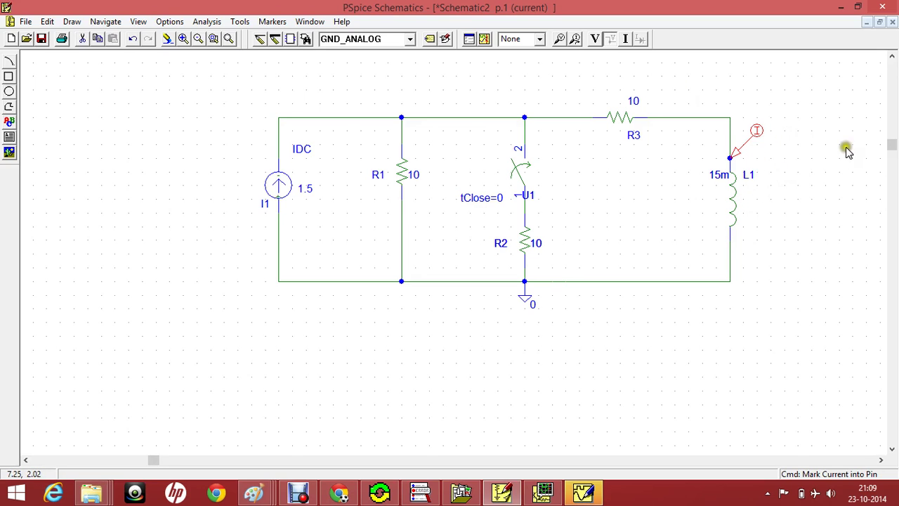
- In Analysis Setup, give the Transient analysis a 0ns print step and 8m final time
{"action": "left_click", "coordinate": [891, 57]}
{"action": "left_click", "coordinate": [891, 58]}
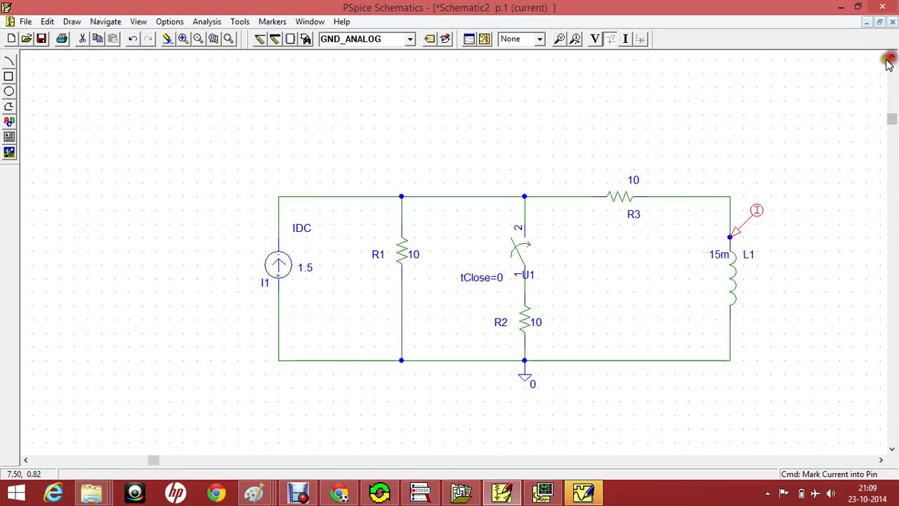
{"action": "left_click", "coordinate": [210, 20]}
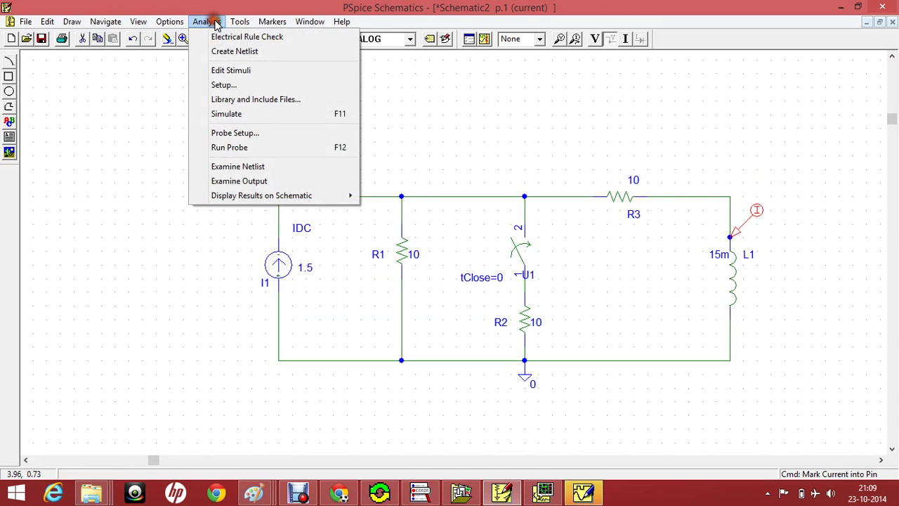
{"action": "left_click", "coordinate": [238, 86]}
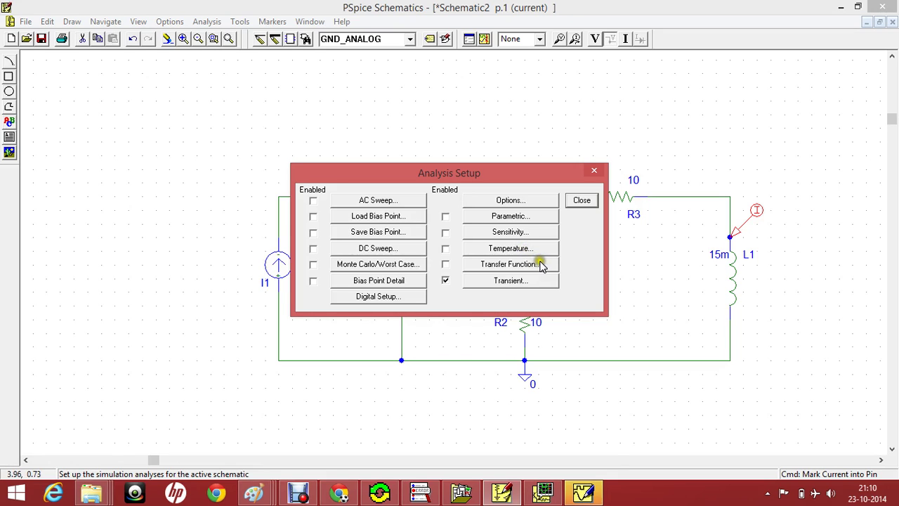
{"action": "left_click", "coordinate": [511, 280]}
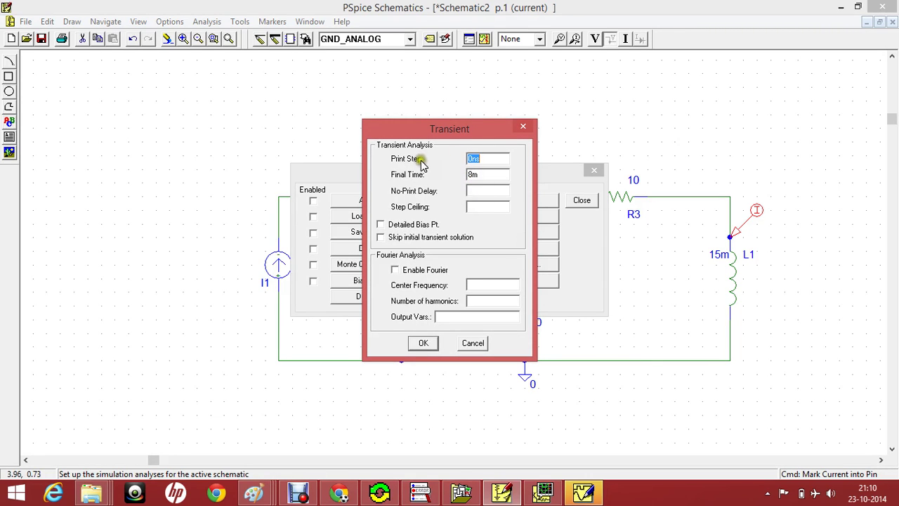
{"action": "left_click", "coordinate": [485, 177]}
{"action": "left_click", "coordinate": [424, 343]}
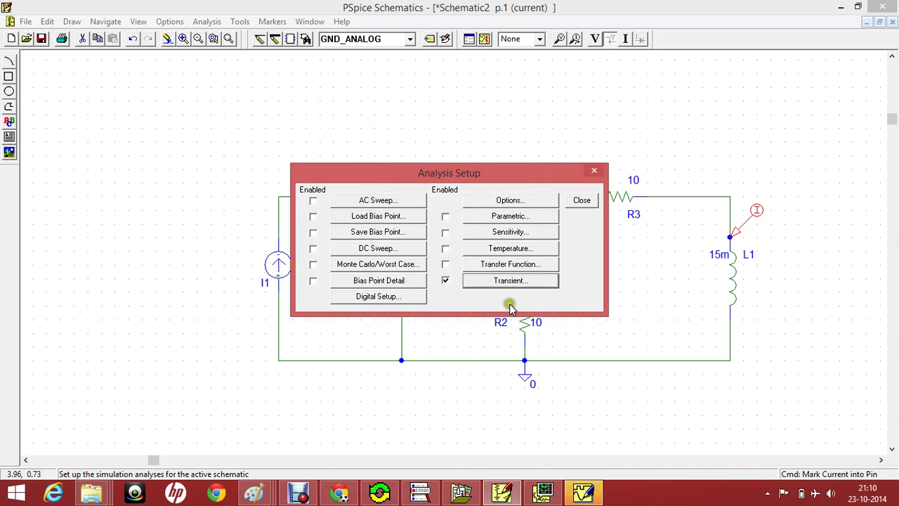
- Close the Analysis Setup dialog and open the Analysis menu
{"action": "left_click", "coordinate": [587, 201]}
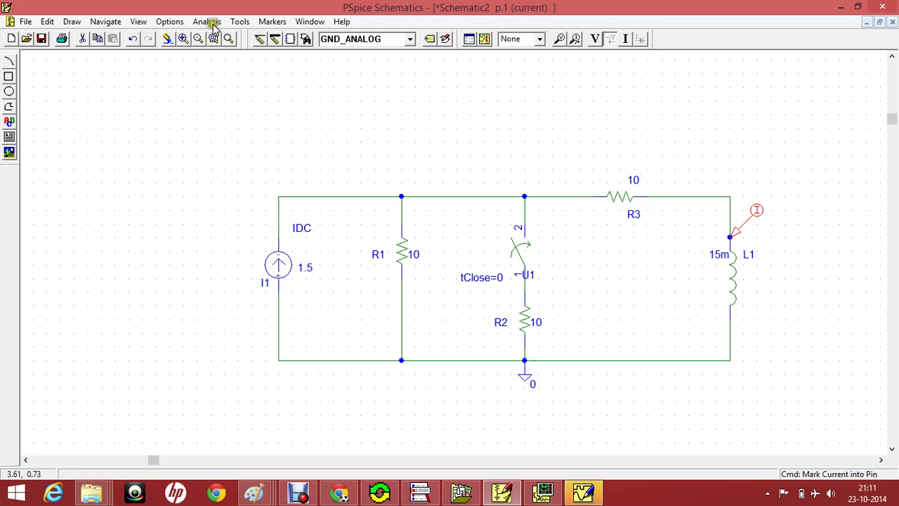
{"action": "left_click", "coordinate": [209, 21]}
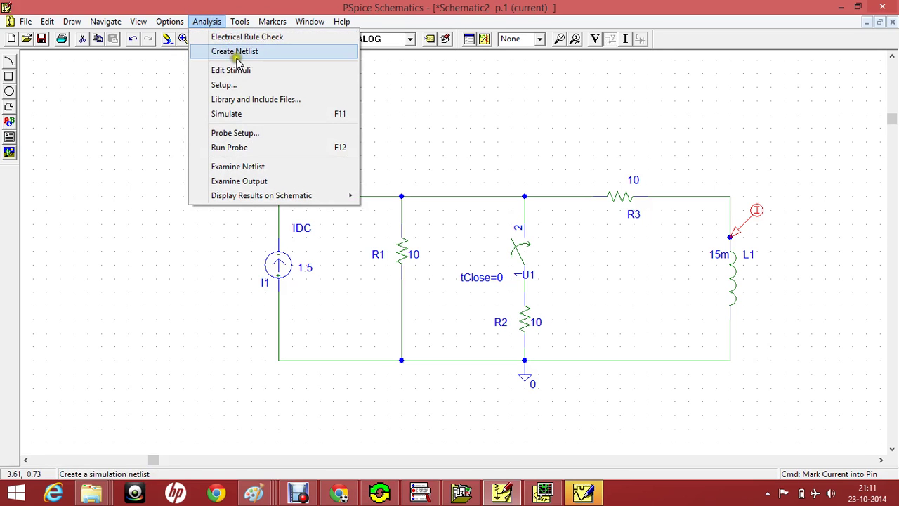
- Simulate to see I(L1) decay toward 500mA over 8ms, then go back to the schematic
{"action": "left_click", "coordinate": [264, 114]}
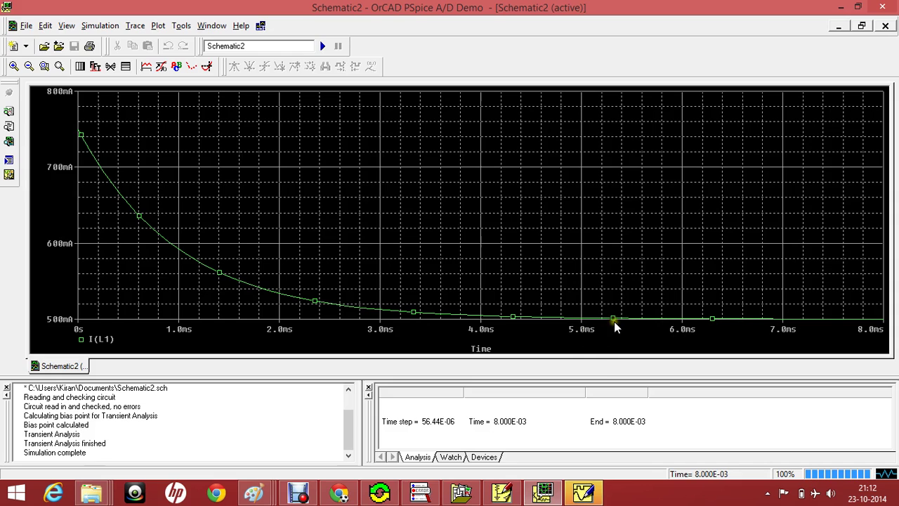
{"action": "left_click", "coordinate": [547, 490]}
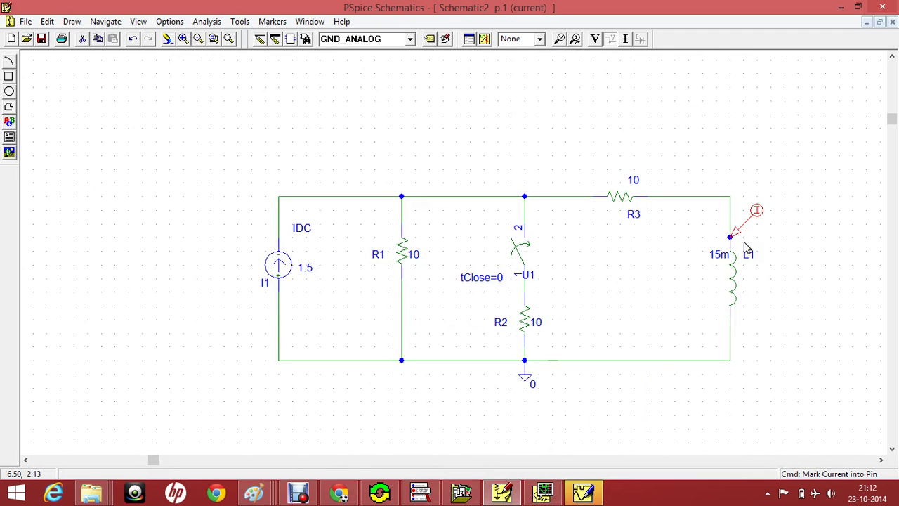
- Cycle through the Stimulus Editor, I(L1) plot and schematic windows, hiding the Stimulus Editor
{"action": "left_click", "coordinate": [552, 495]}
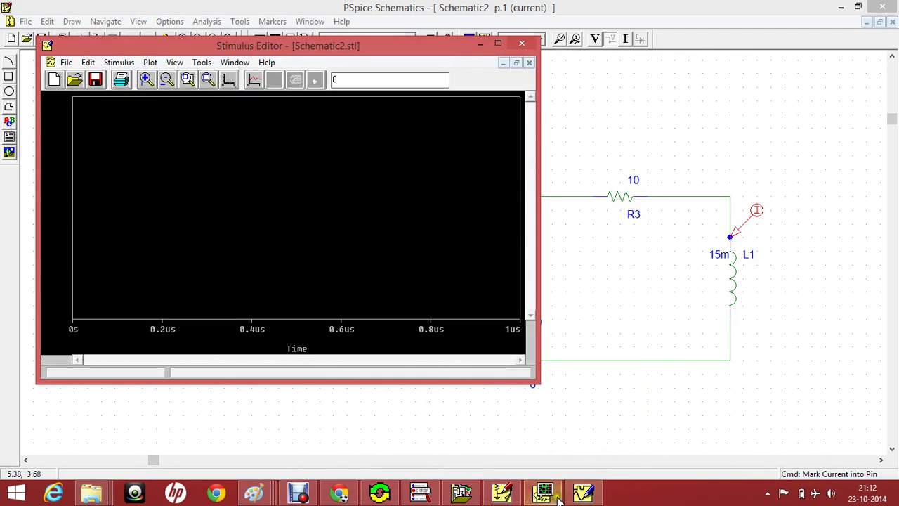
{"action": "left_click", "coordinate": [500, 422]}
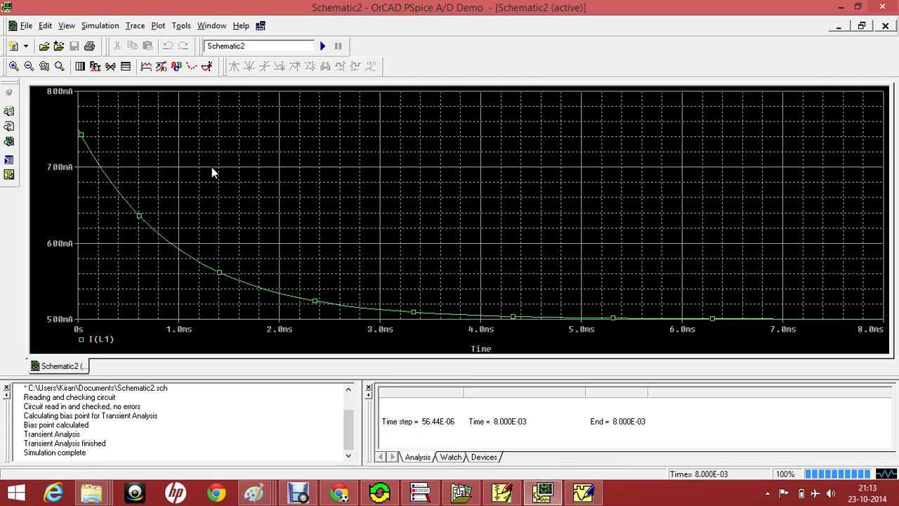
{"action": "left_click", "coordinate": [583, 492]}
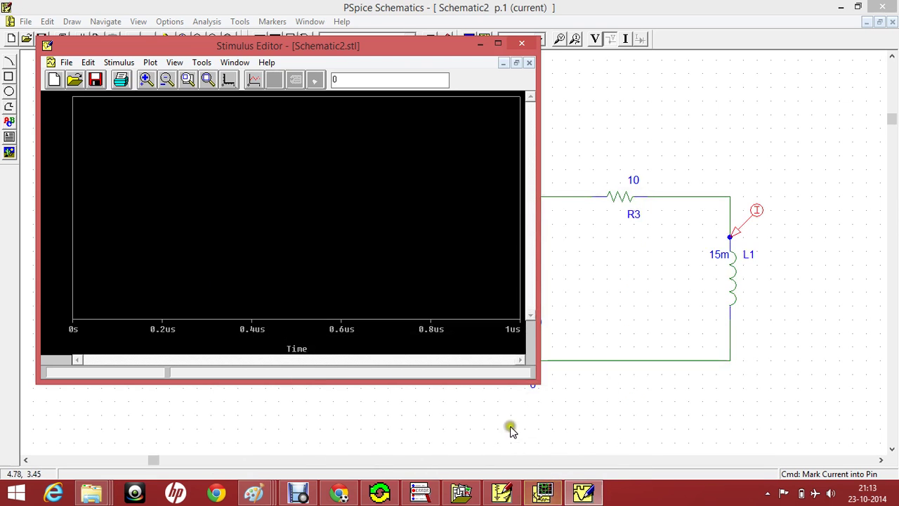
{"action": "left_click", "coordinate": [478, 45]}
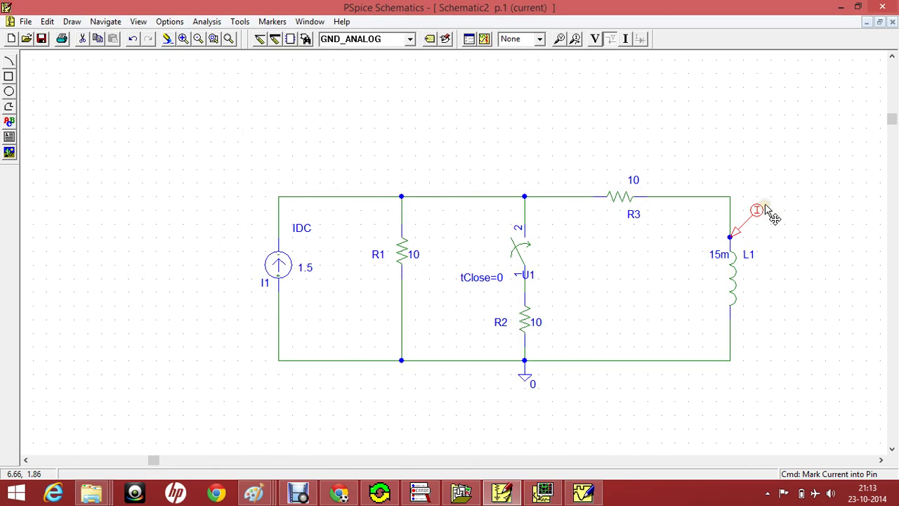
- Replace the L1 marker with a current marker on U1's lower pin above R2, then simulate
{"action": "key", "text": "Delete"}
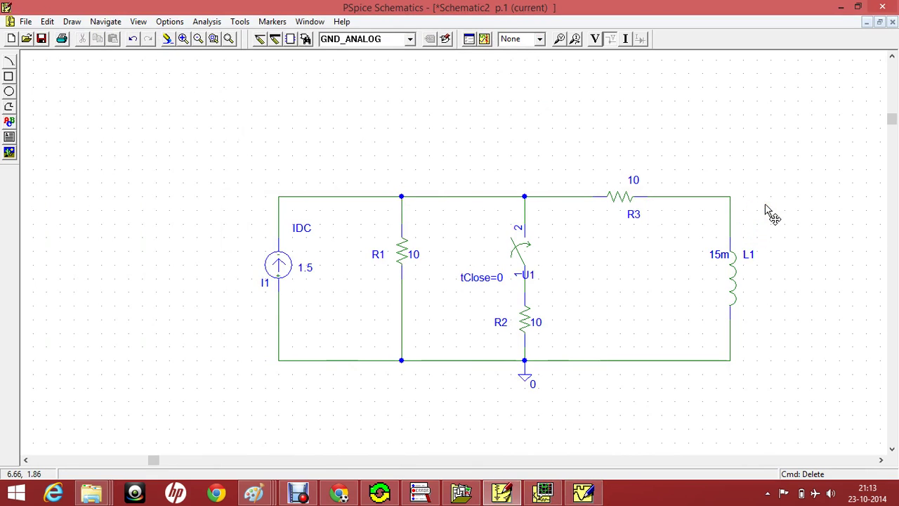
{"action": "left_click", "coordinate": [574, 39]}
{"action": "left_click", "coordinate": [526, 290]}
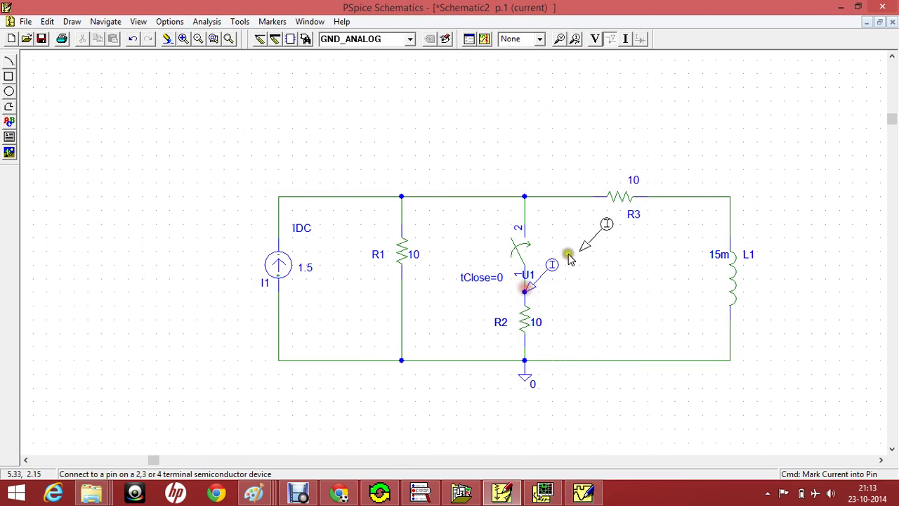
{"action": "right_click", "coordinate": [694, 165]}
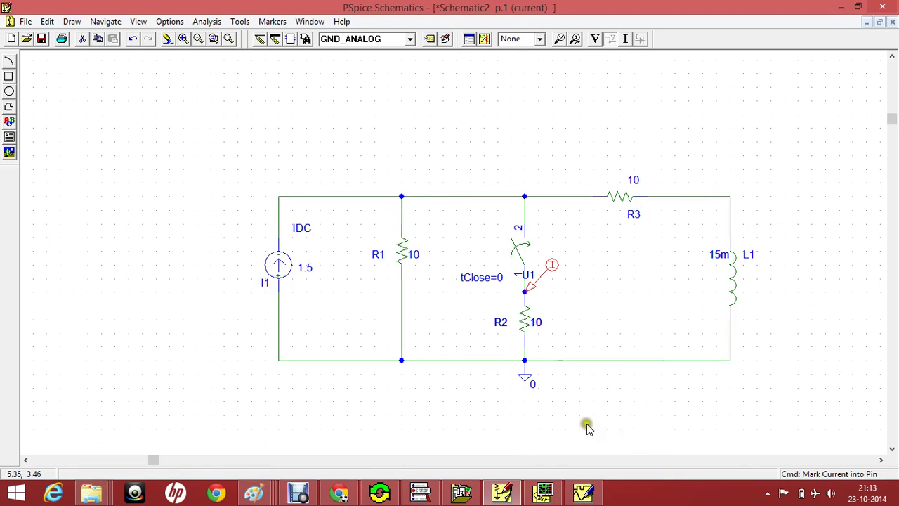
{"action": "left_click", "coordinate": [201, 22]}
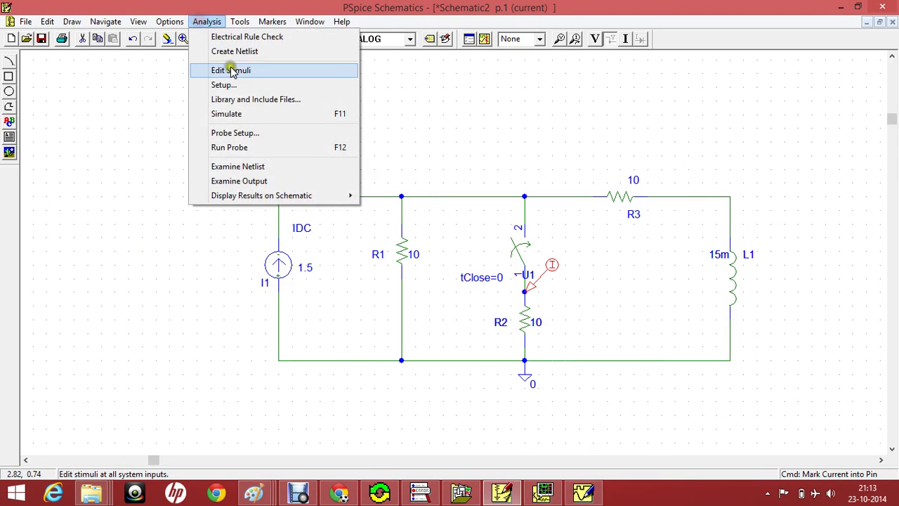
{"action": "left_click", "coordinate": [253, 115]}
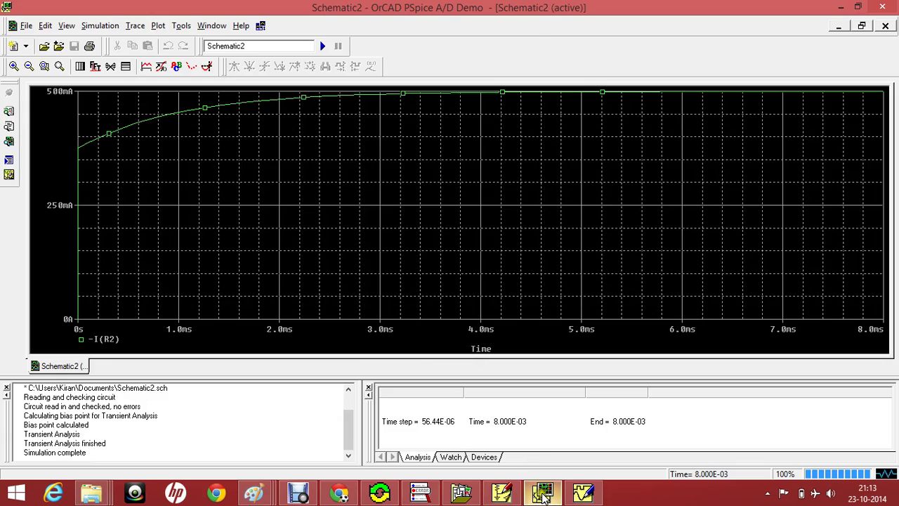
{"action": "left_click", "coordinate": [535, 490]}
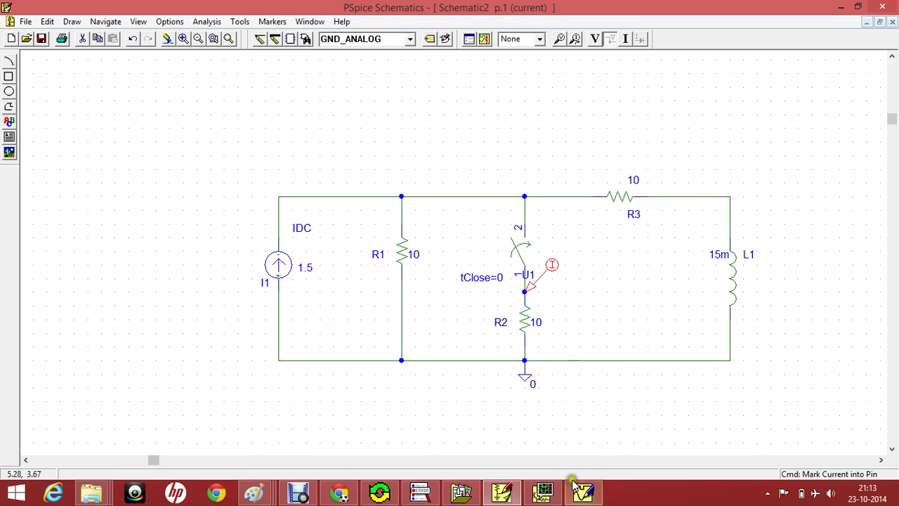
{"action": "mouse_move", "coordinate": [580, 492]}
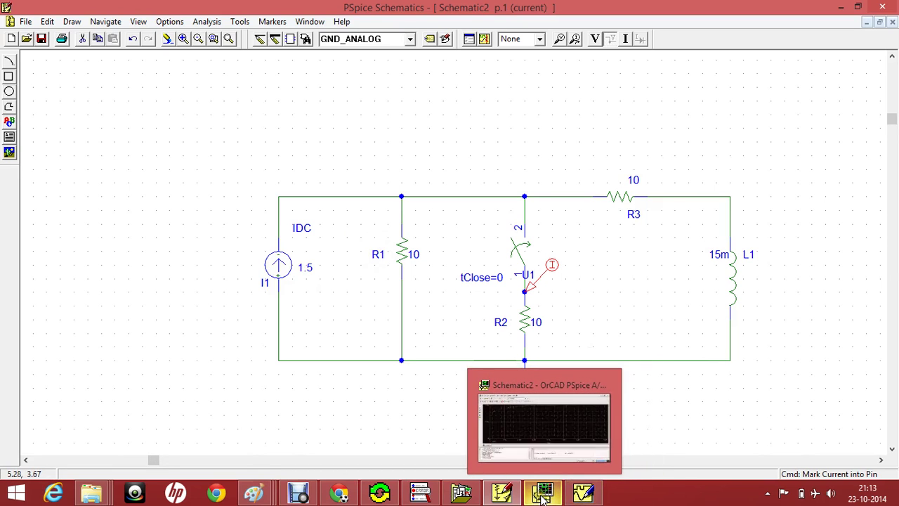
{"action": "left_click", "coordinate": [496, 421]}
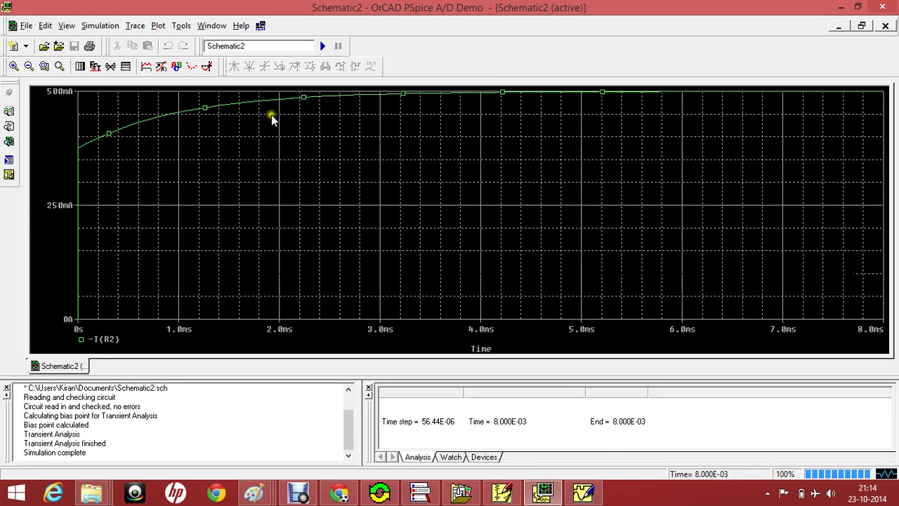
- Switch among the schematic, plot and Stimulus Editor windows, then close the Stimulus Editor
{"action": "left_click", "coordinate": [501, 492]}
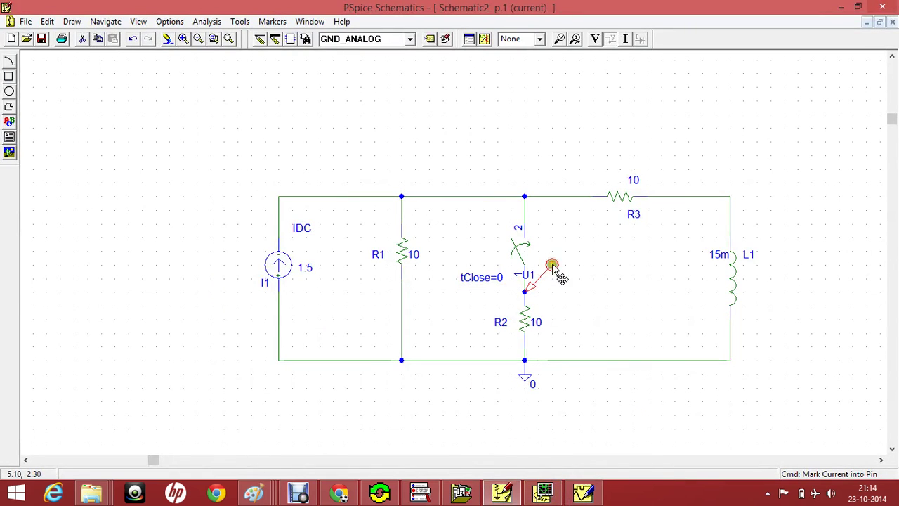
{"action": "left_click", "coordinate": [580, 493]}
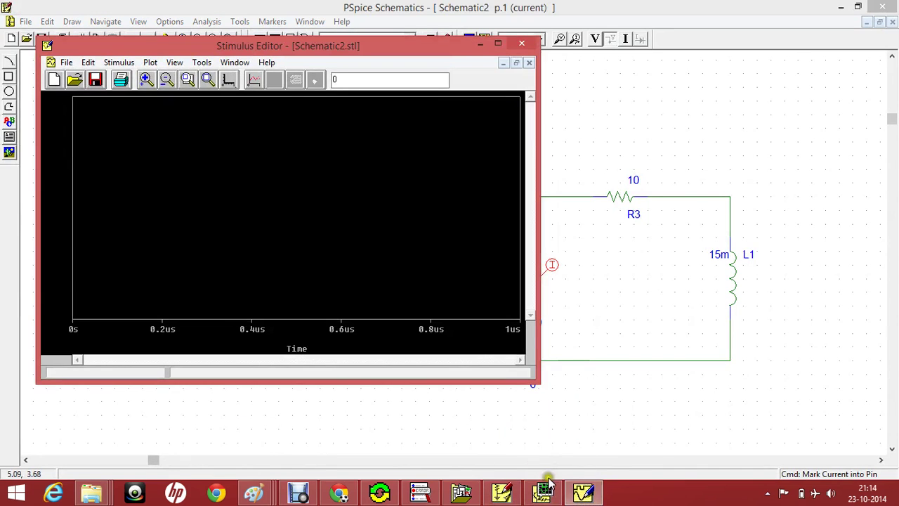
{"action": "left_click", "coordinate": [544, 491]}
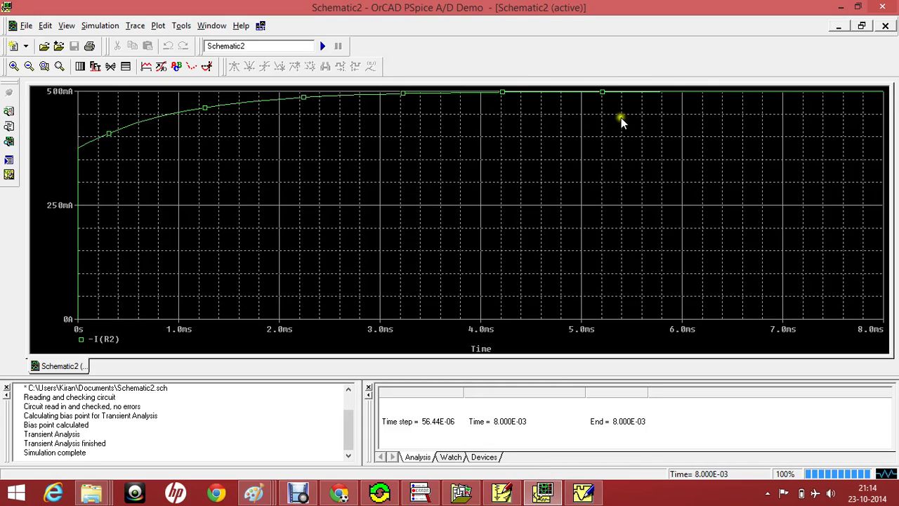
{"action": "left_click", "coordinate": [581, 493]}
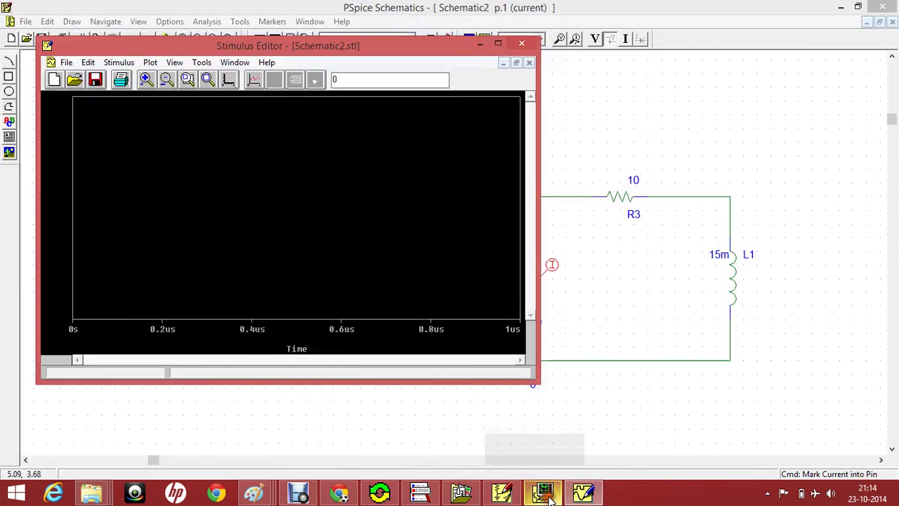
{"action": "left_click", "coordinate": [523, 47]}
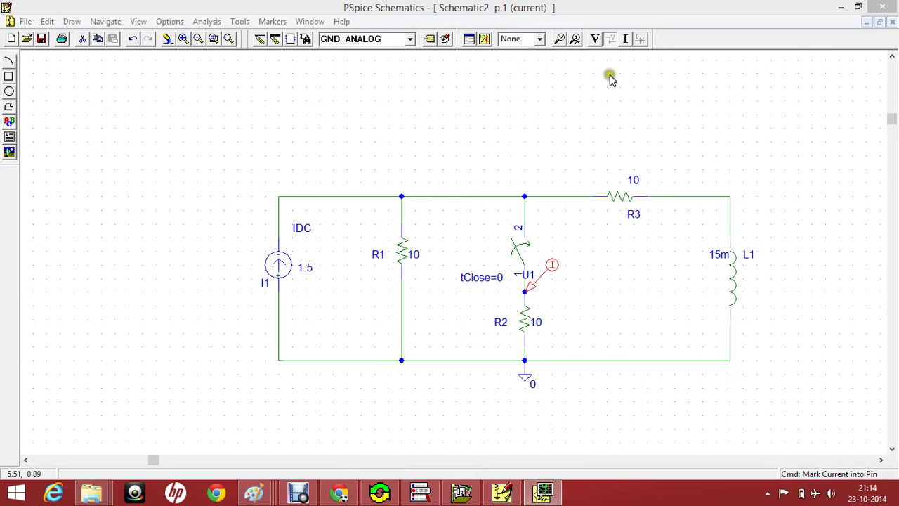
{"action": "left_click", "coordinate": [559, 39]}
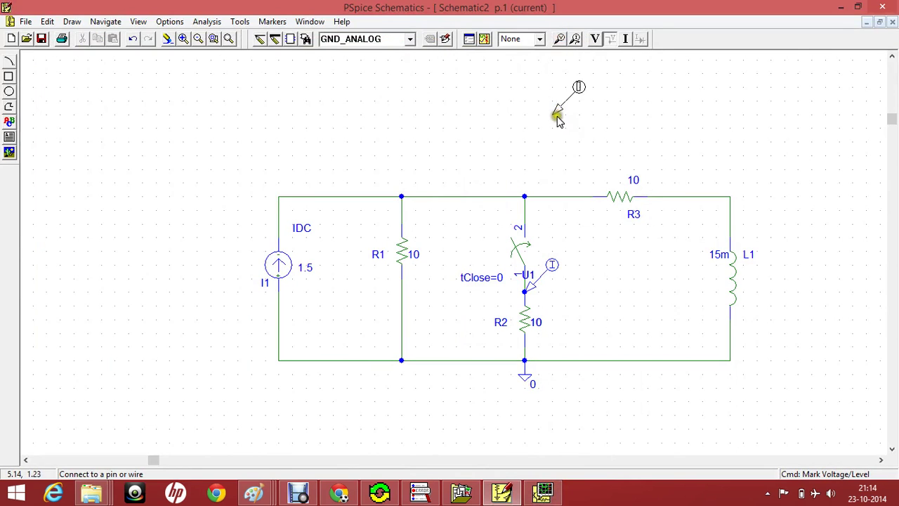
{"action": "right_click", "coordinate": [660, 137]}
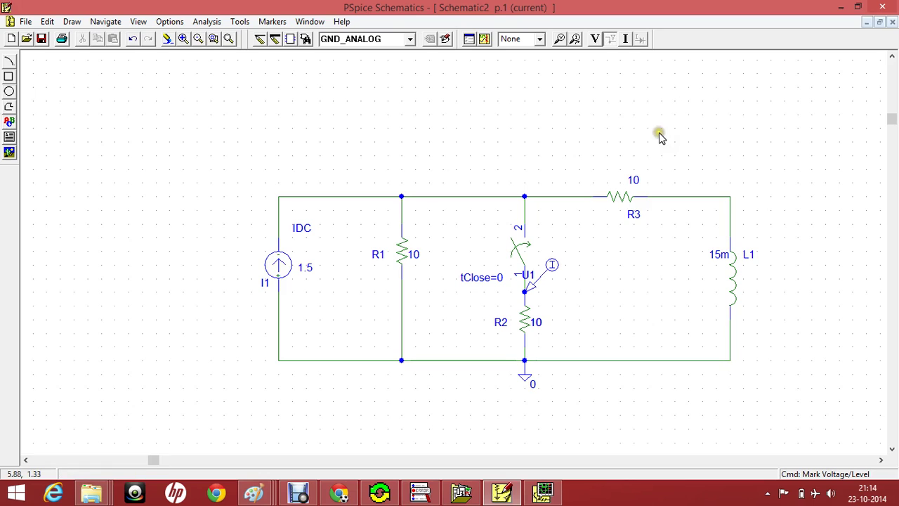